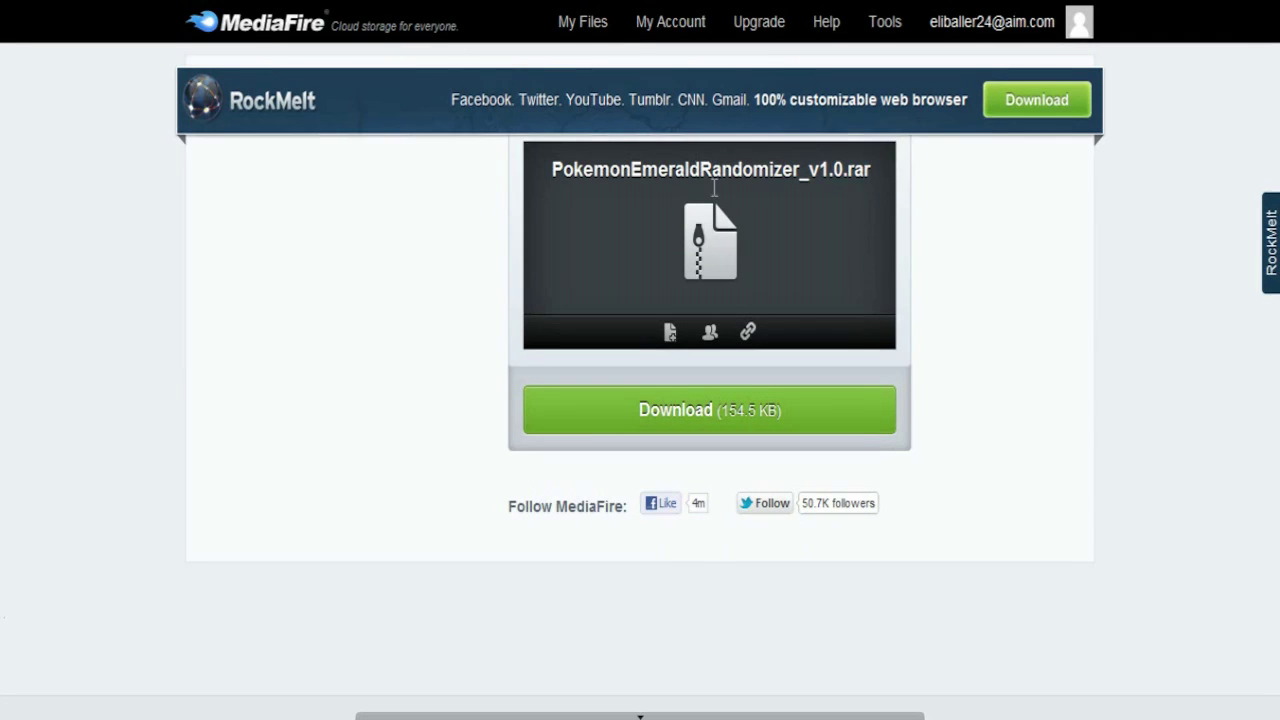
Step: Open the downloaded PokemonEmeraldRandomizer_v1.0.rar archive from the desktop and dismiss the licence reminder
{"action": "left_click_drag", "start_coordinate": [868, 172], "coordinate": [505, 278]}
{"action": "left_click", "coordinate": [505, 278]}
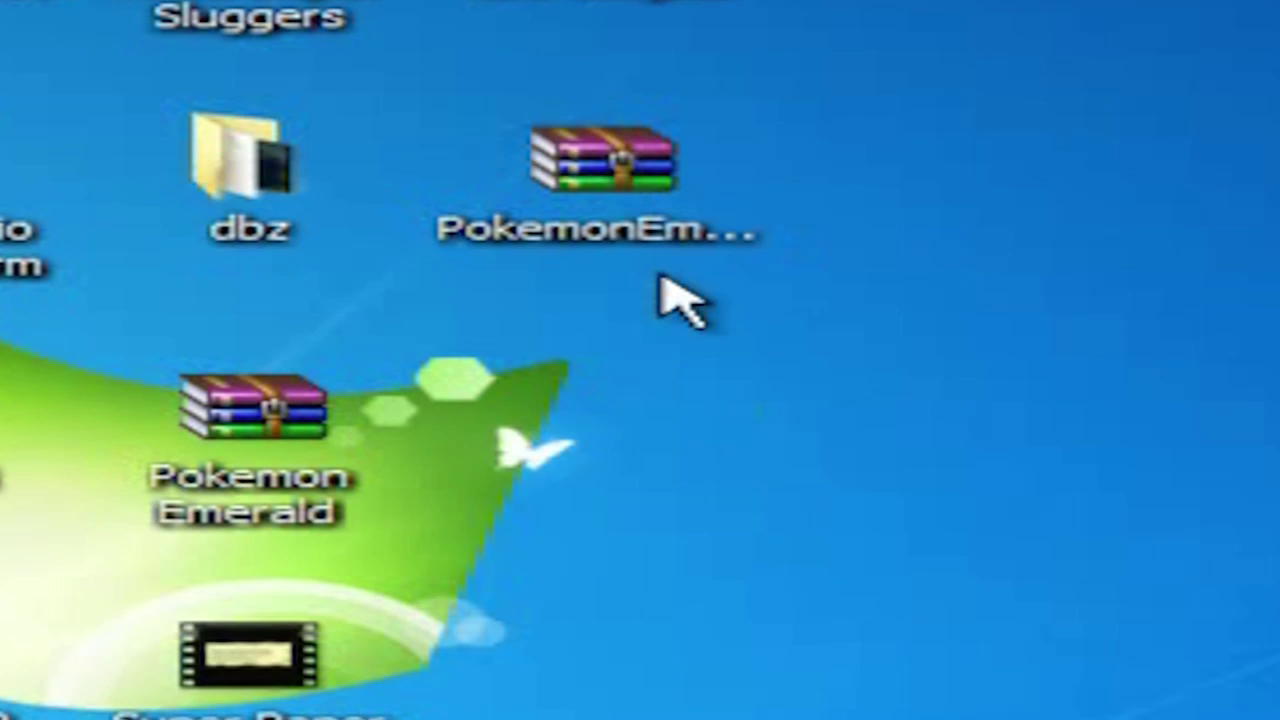
{"action": "double_click", "coordinate": [649, 200]}
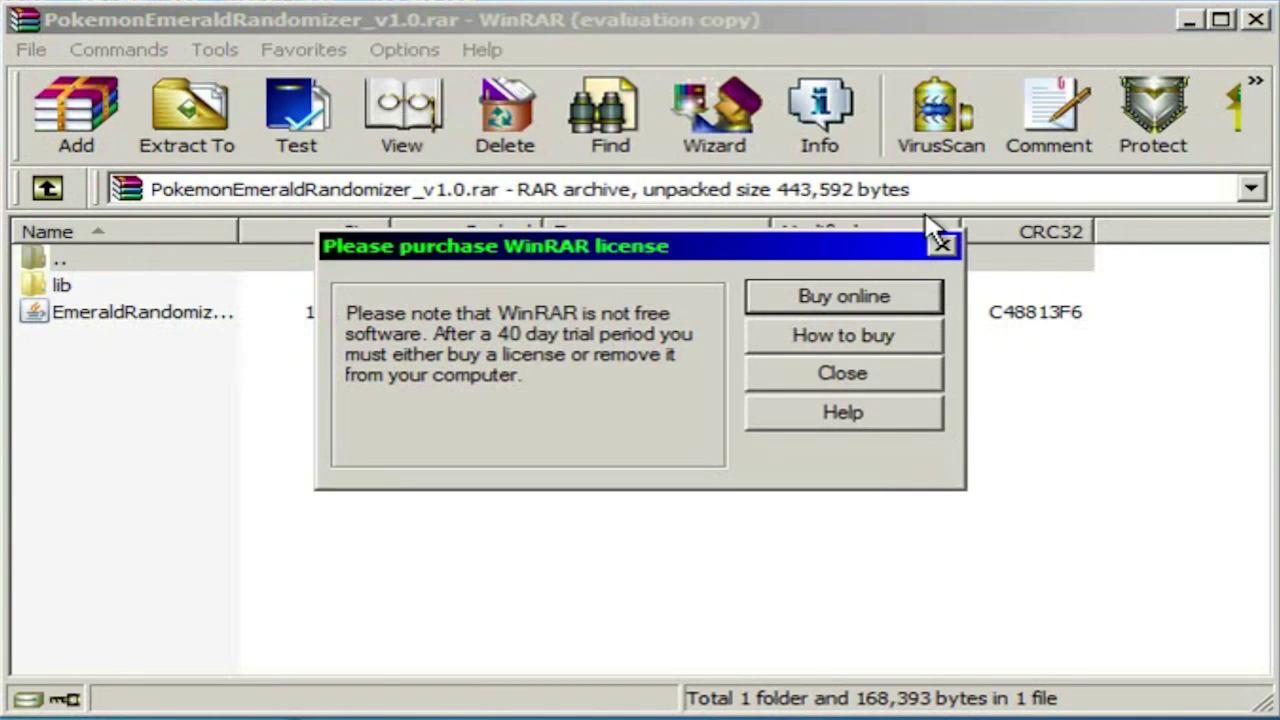
{"action": "left_click", "coordinate": [942, 246]}
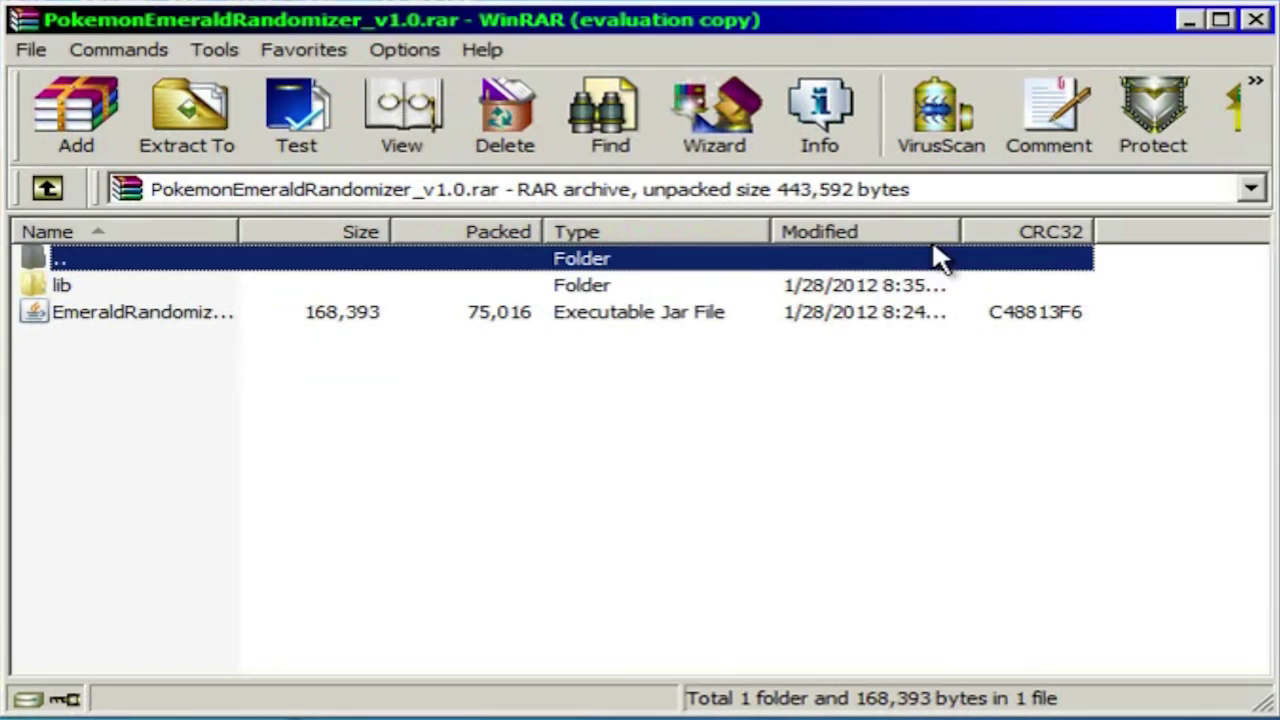
Step: Examine the archive's EmeraldRandomizer file and the contents of its lib folder, then return to the archive root
{"action": "left_click", "coordinate": [100, 318]}
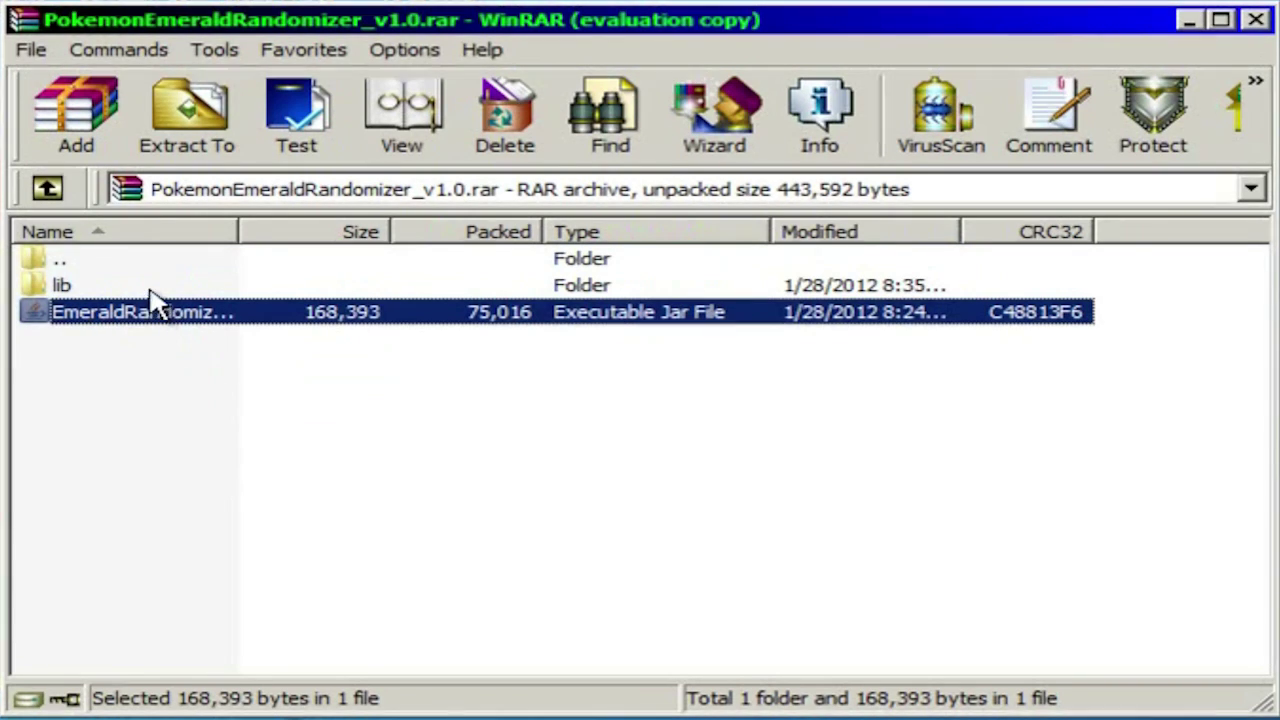
{"action": "double_click", "coordinate": [150, 288]}
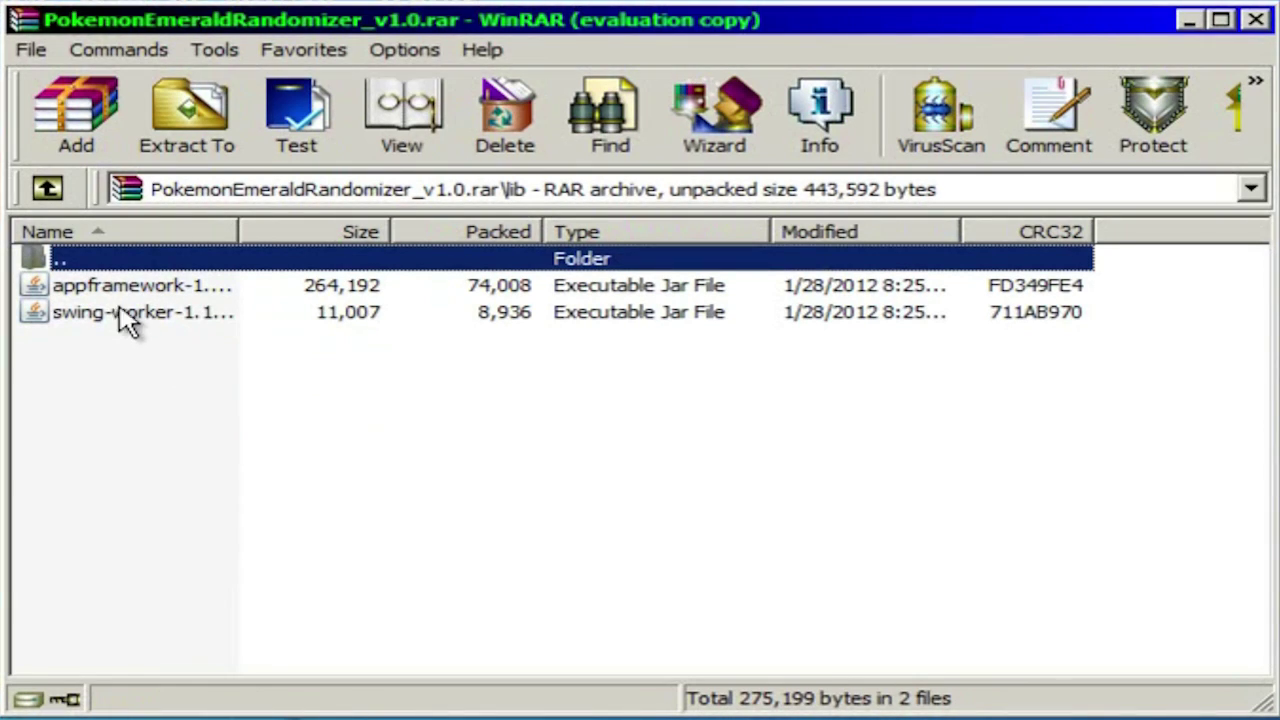
{"action": "double_click", "coordinate": [114, 258]}
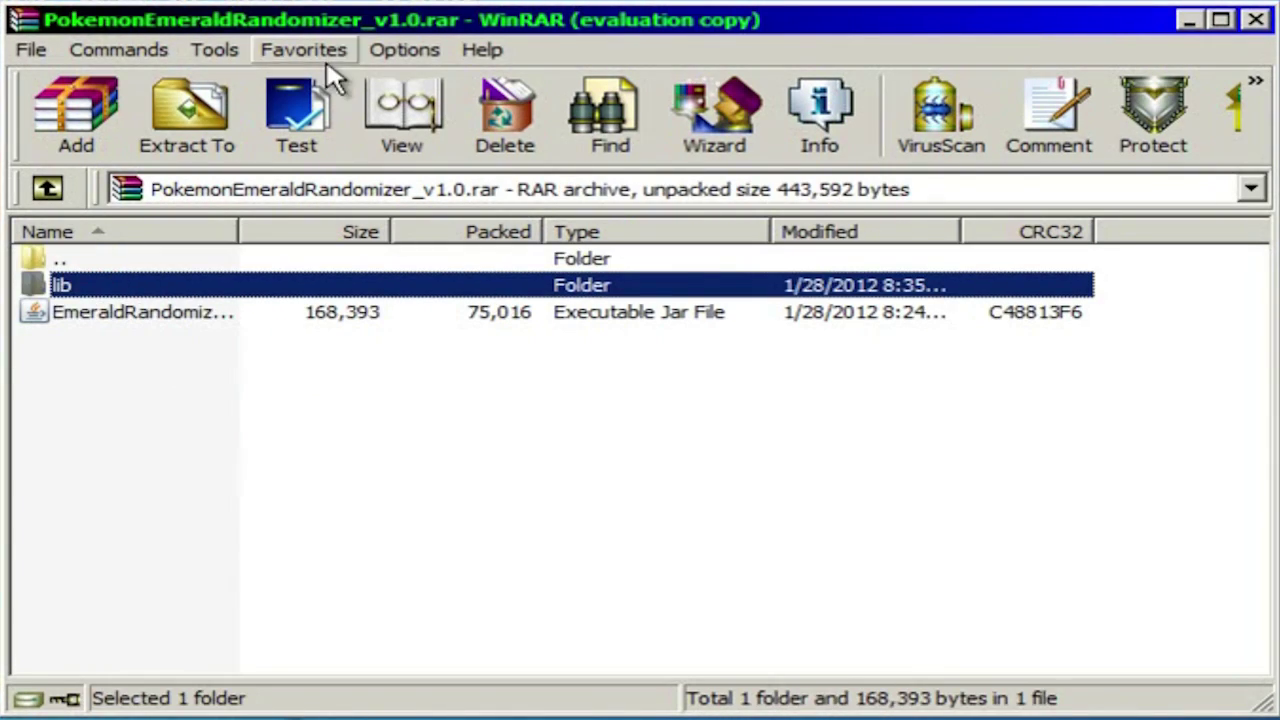
Step: Move the archive window away from the desktop icons and create a desktop folder named "pkmn emrld"
{"action": "left_click_drag", "start_coordinate": [323, 34], "coordinate": [128, 80]}
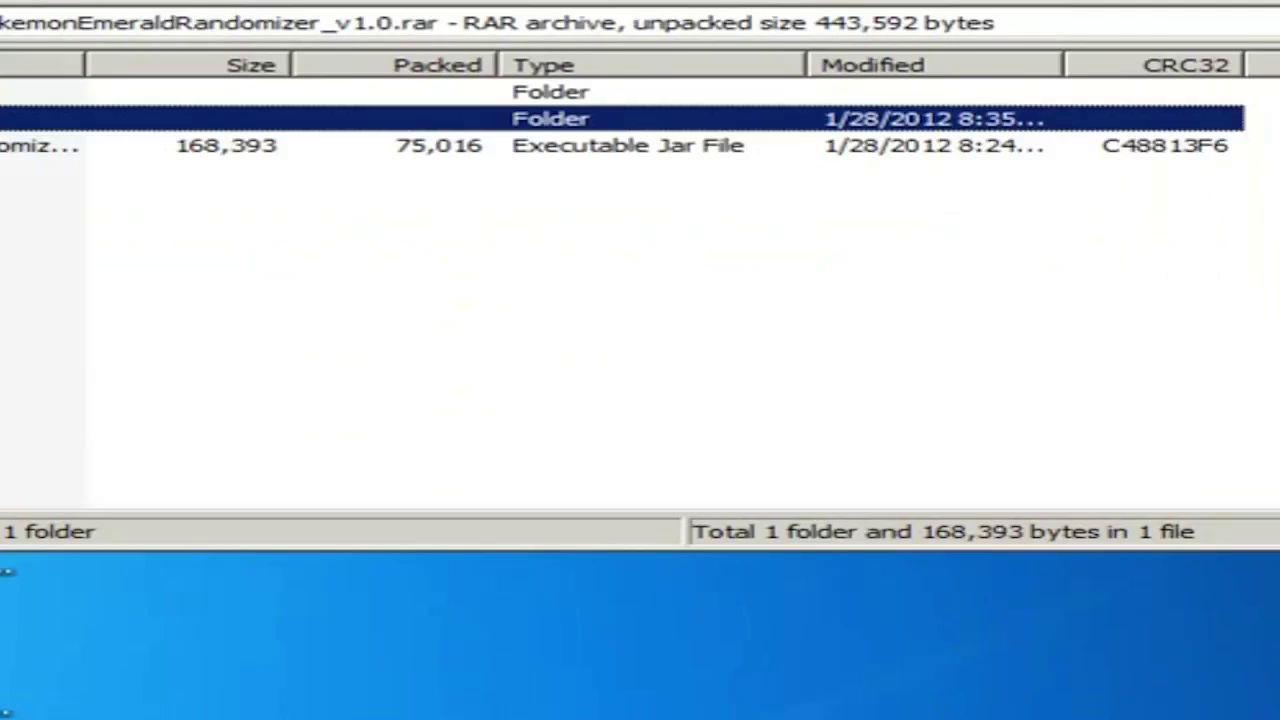
{"action": "left_click_drag", "start_coordinate": [209, 0], "coordinate": [523, 320]}
{"action": "left_click", "coordinate": [196, 188]}
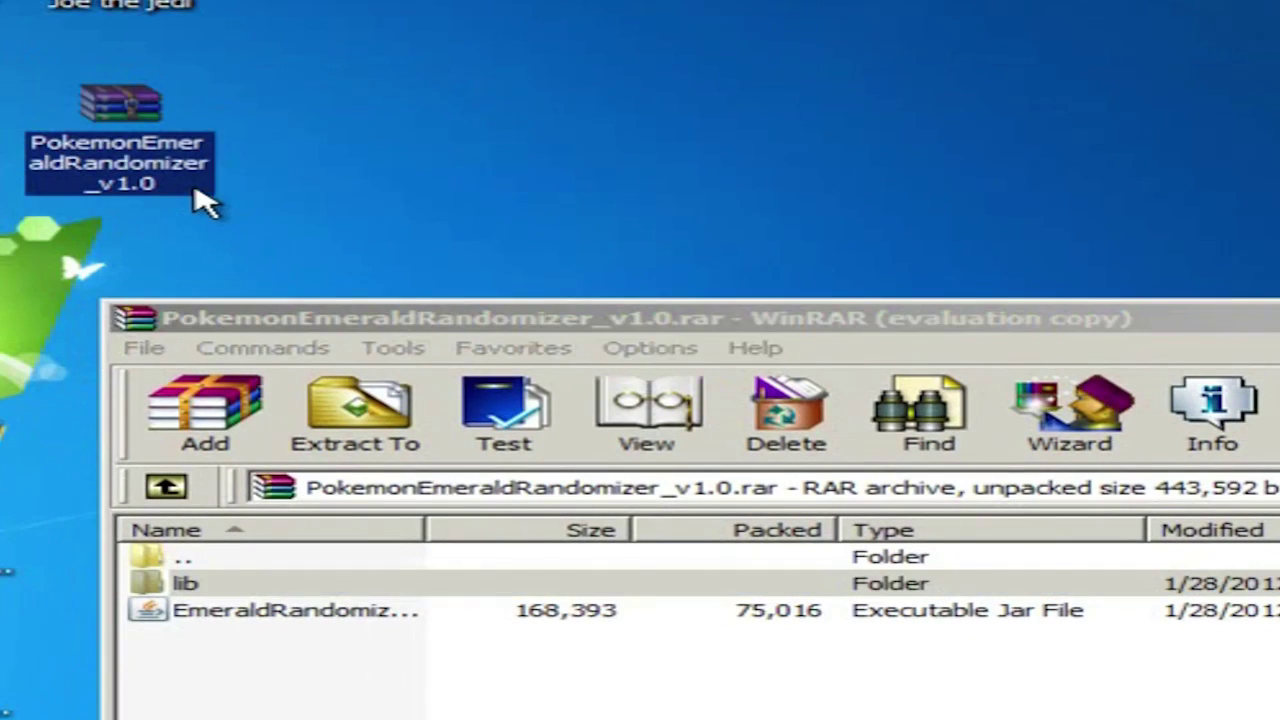
{"action": "right_click", "coordinate": [195, 187]}
{"action": "right_click", "coordinate": [118, 250]}
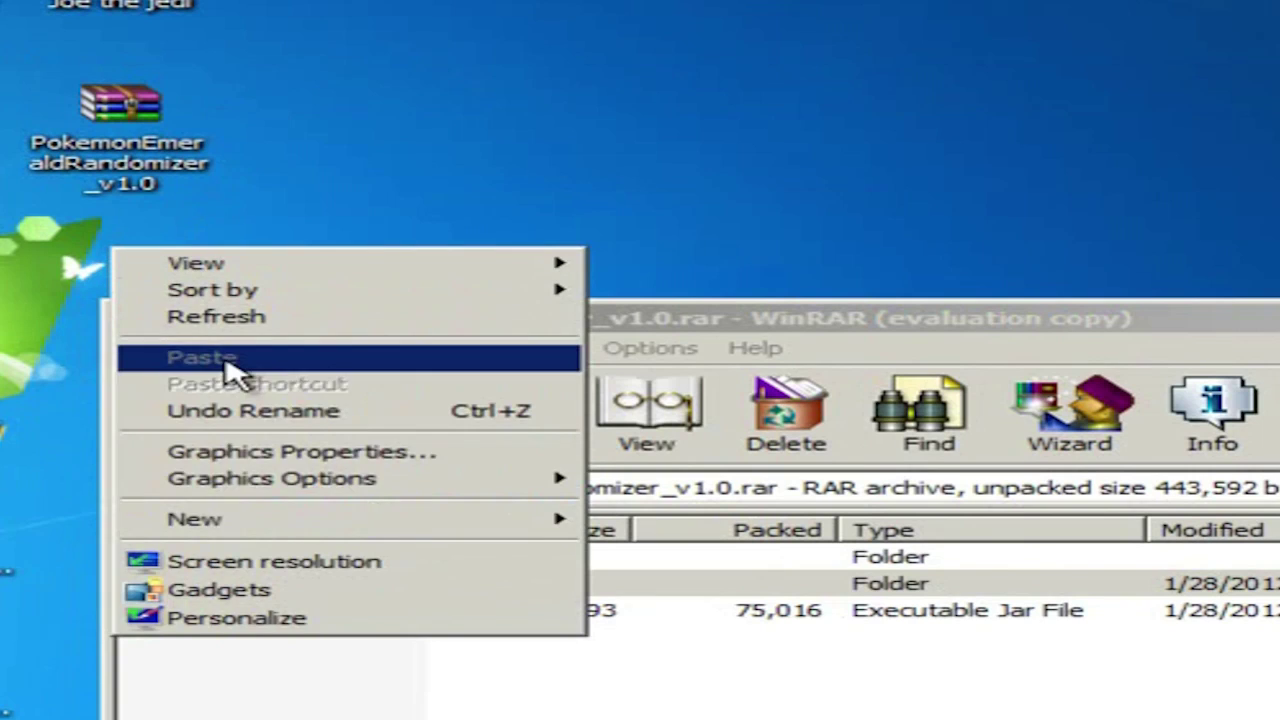
{"action": "mouse_move", "coordinate": [248, 523]}
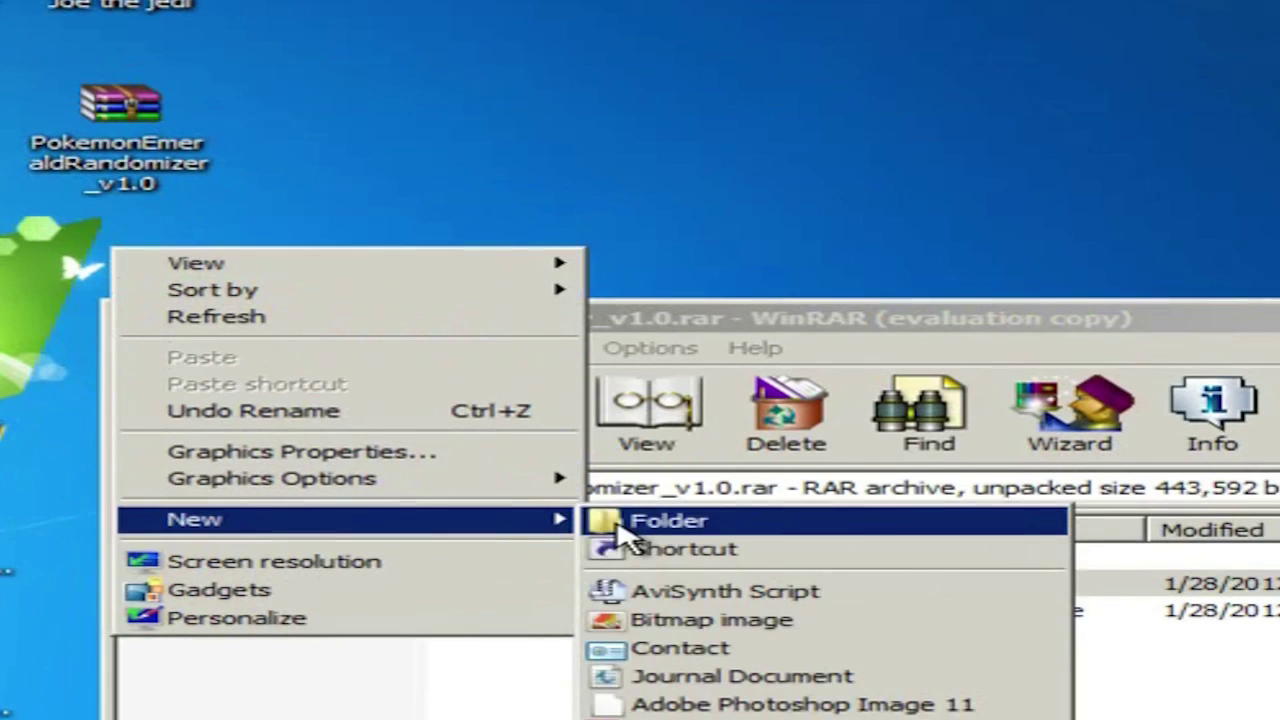
{"action": "left_click", "coordinate": [620, 520]}
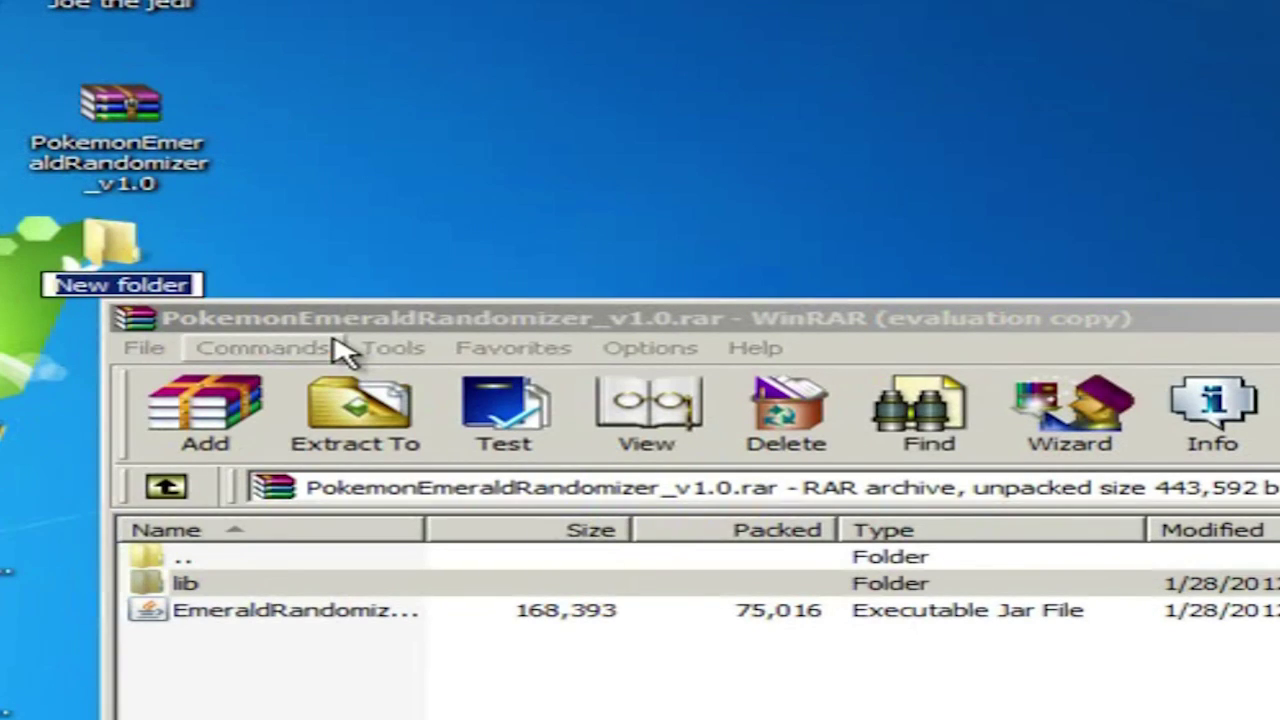
{"action": "type", "text": "pkmn emrld"}
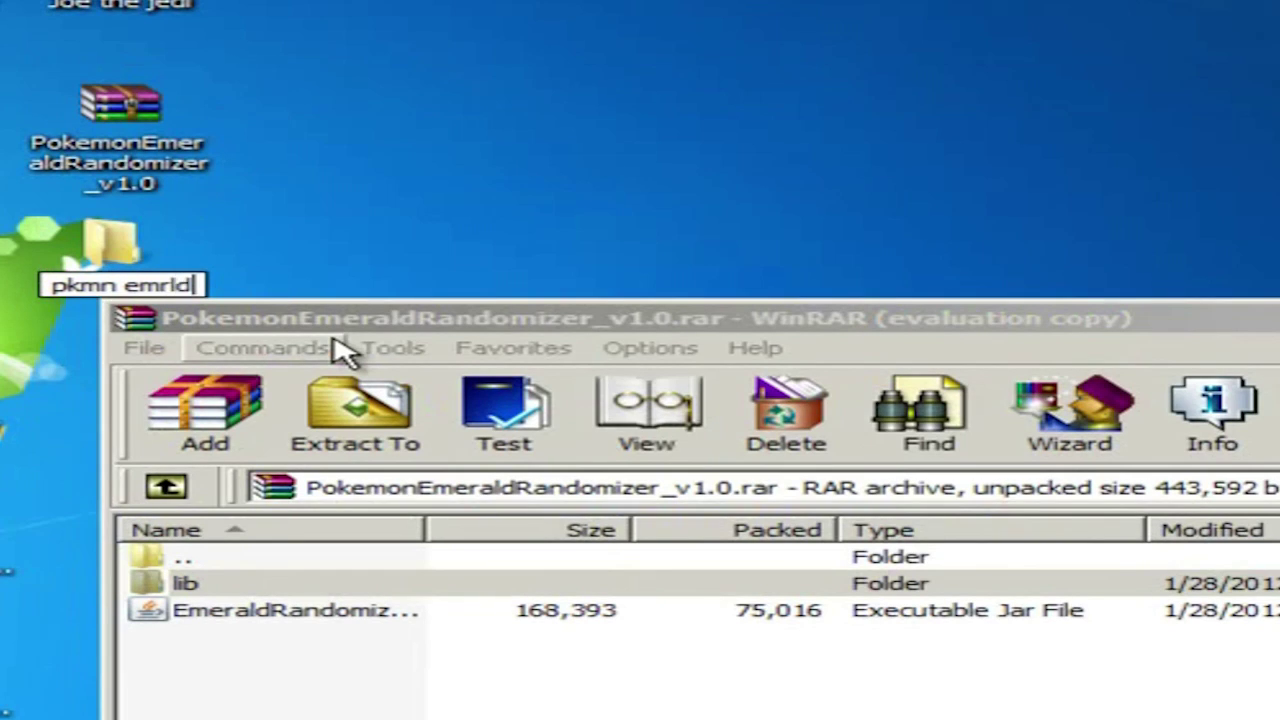
{"action": "key", "text": "Return"}
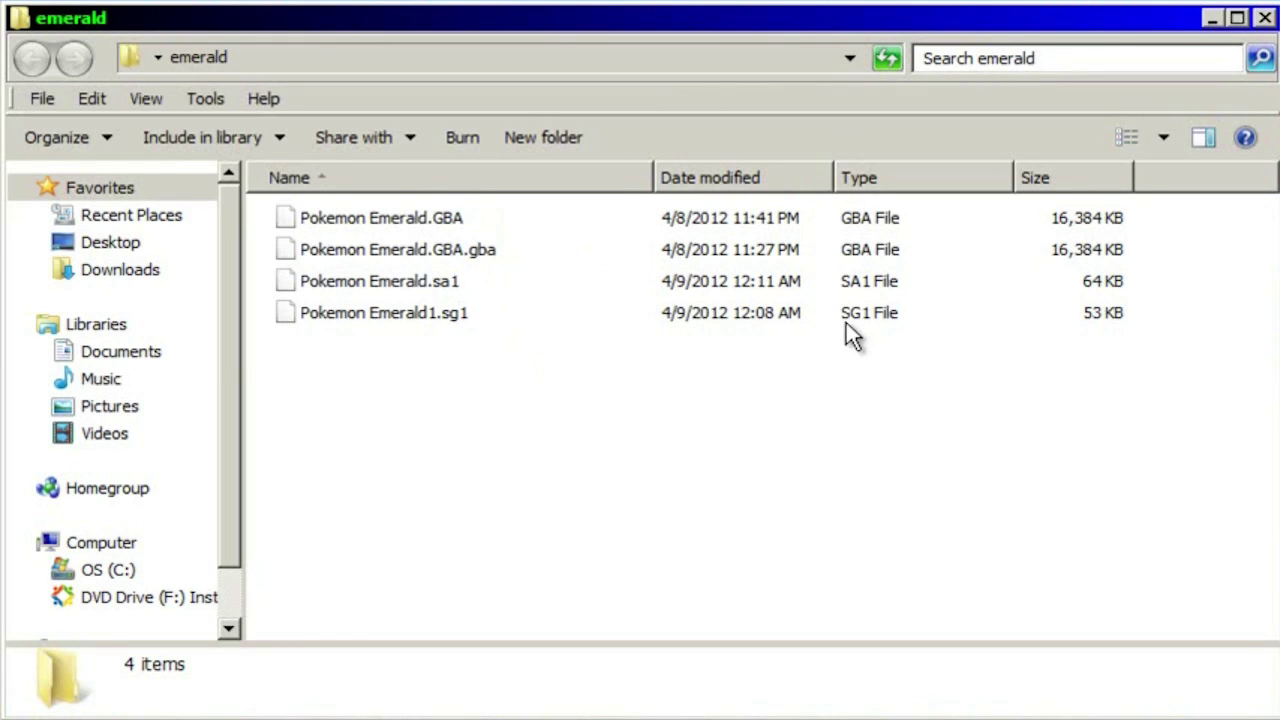
Step: Minimize the emerald folder window and launch EmeraldRandomizer from the PkmnEmeraldRandomizer_v1.0 folder on the desktop
{"action": "left_click", "coordinate": [1220, 20]}
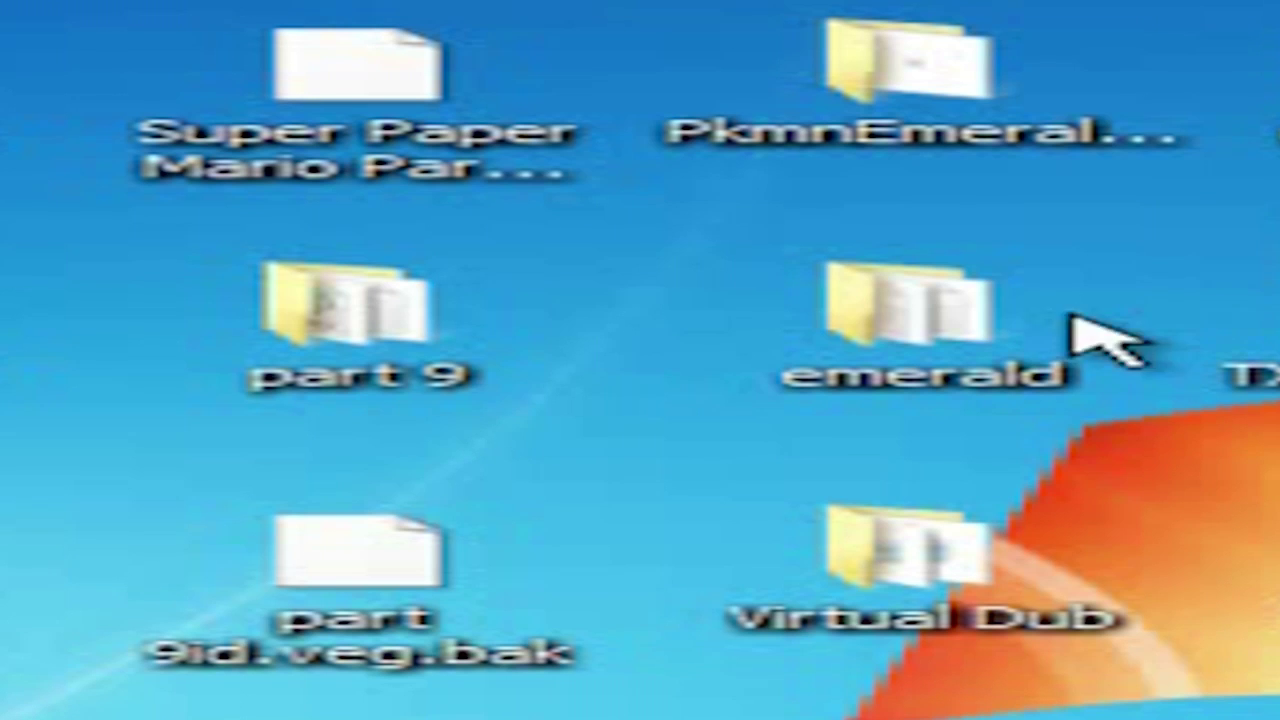
{"action": "left_click", "coordinate": [968, 90]}
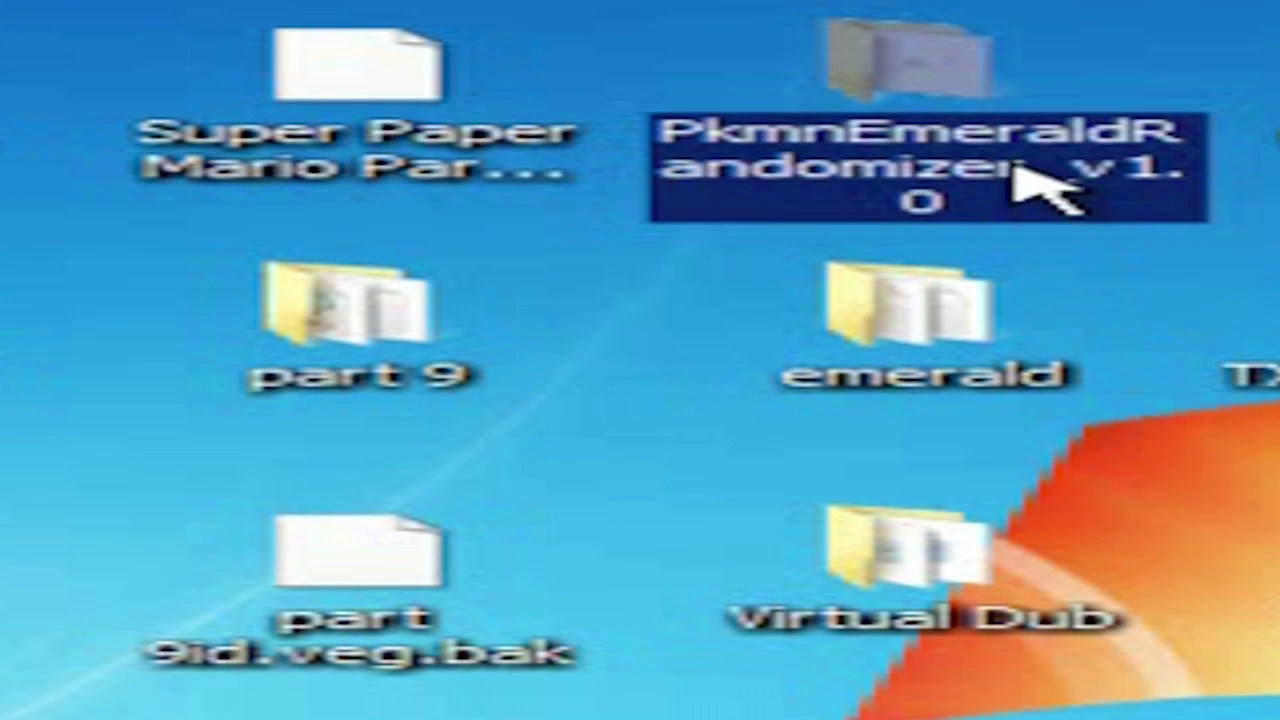
{"action": "double_click", "coordinate": [953, 68]}
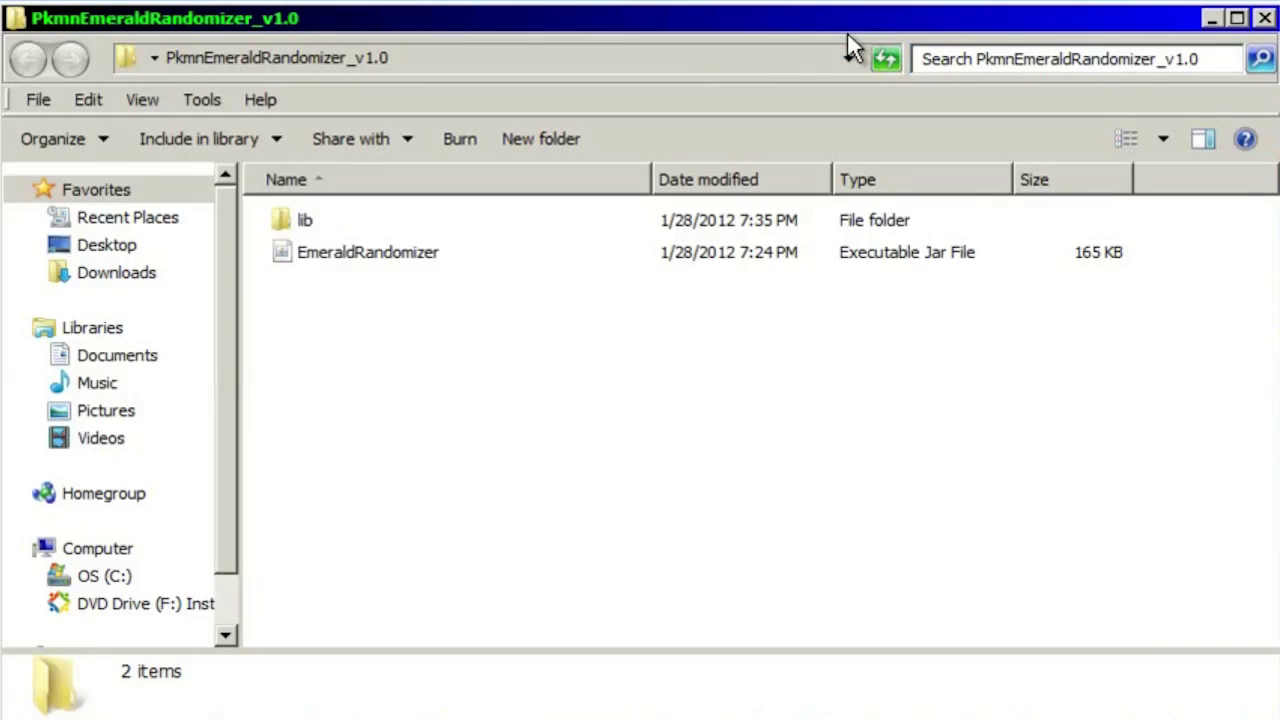
{"action": "left_click", "coordinate": [392, 252]}
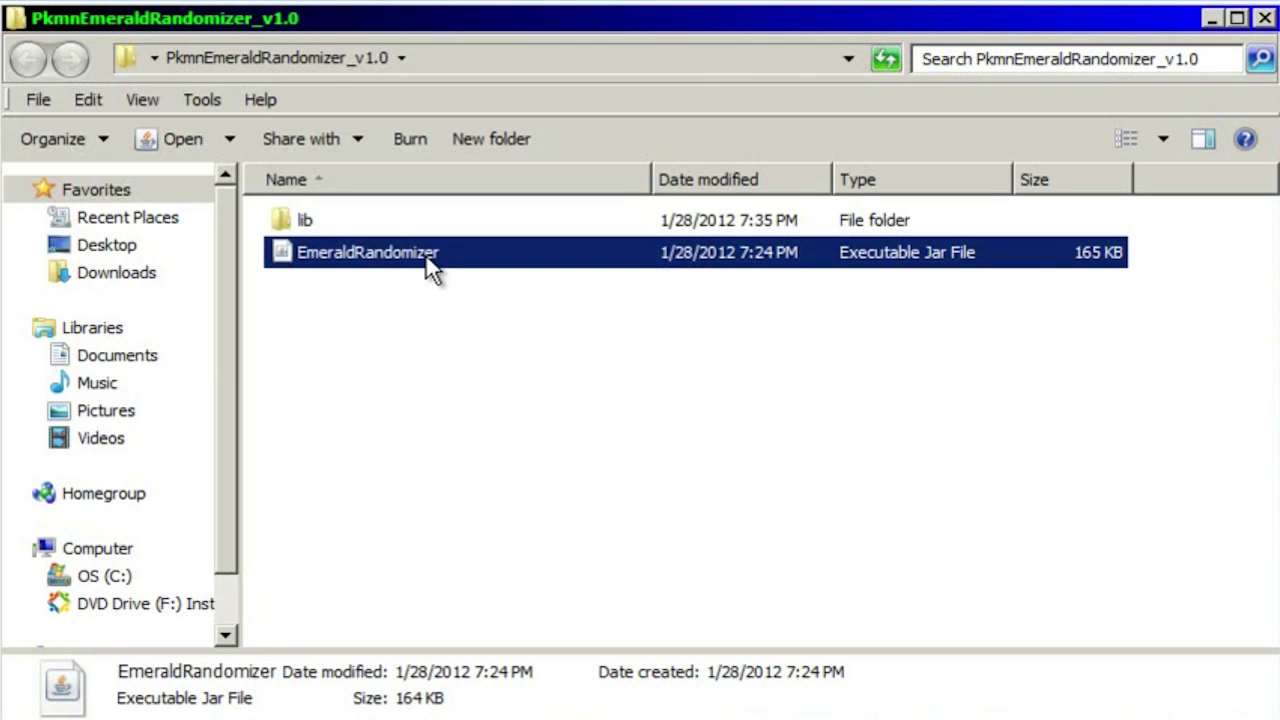
{"action": "double_click", "coordinate": [428, 262]}
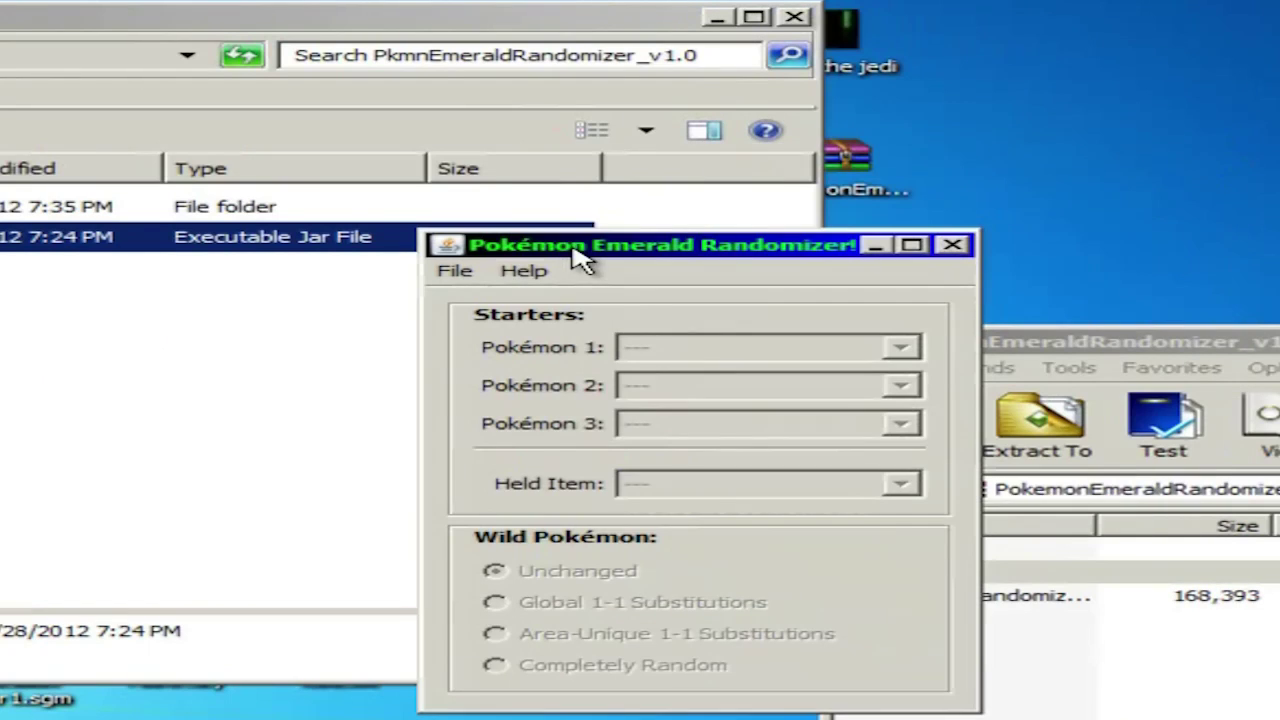
Step: Load the Pokemon Emerald.GBA ROM from the emerald folder into the randomizer
{"action": "left_click", "coordinate": [455, 272]}
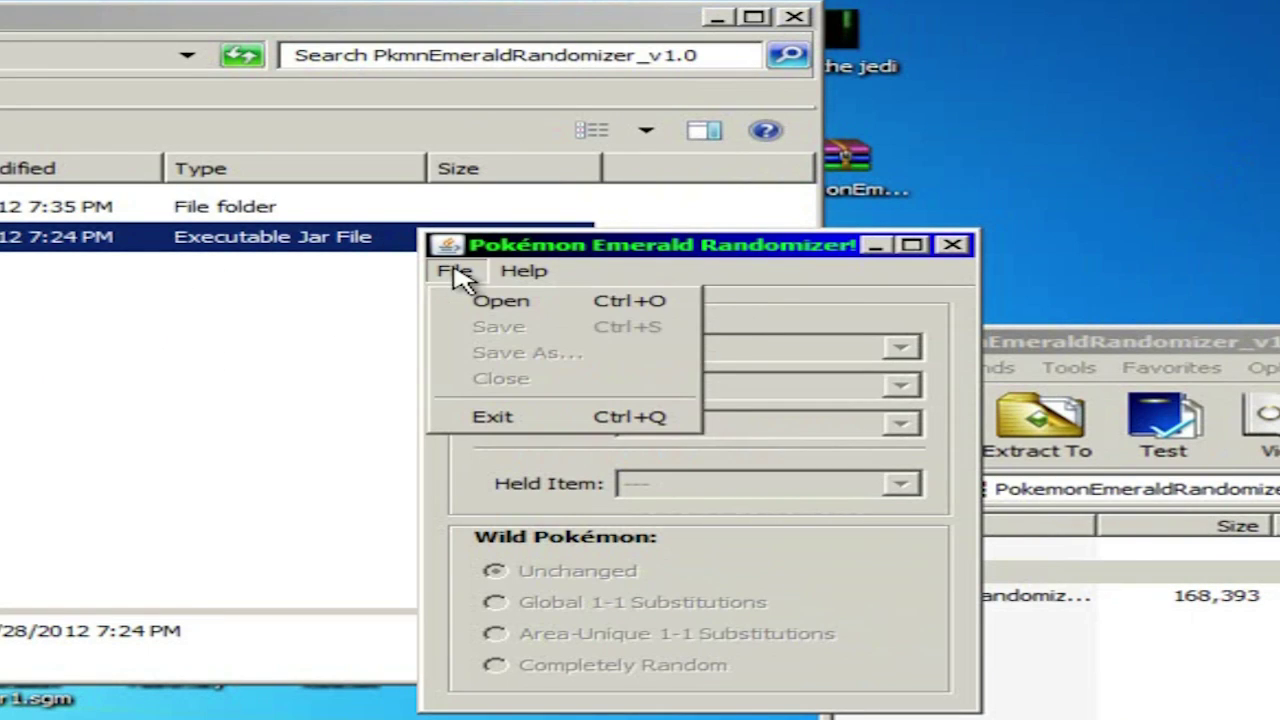
{"action": "left_click", "coordinate": [470, 302]}
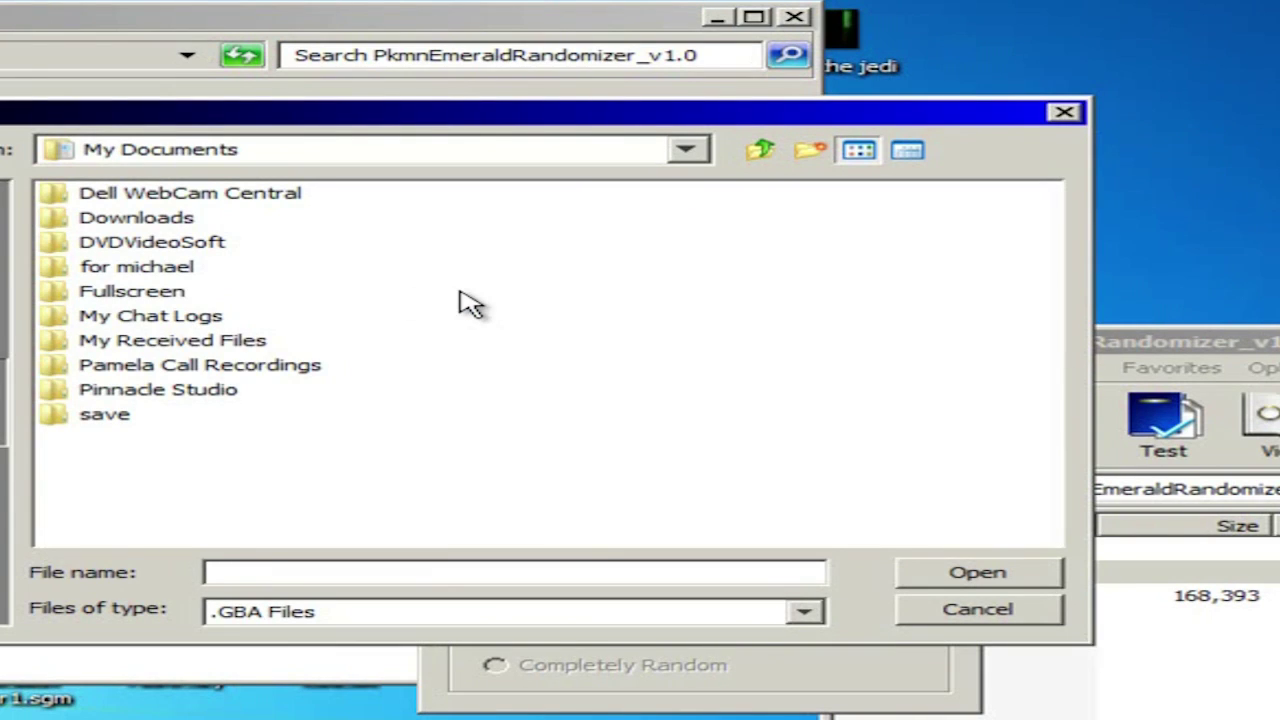
{"action": "left_click", "coordinate": [3, 240]}
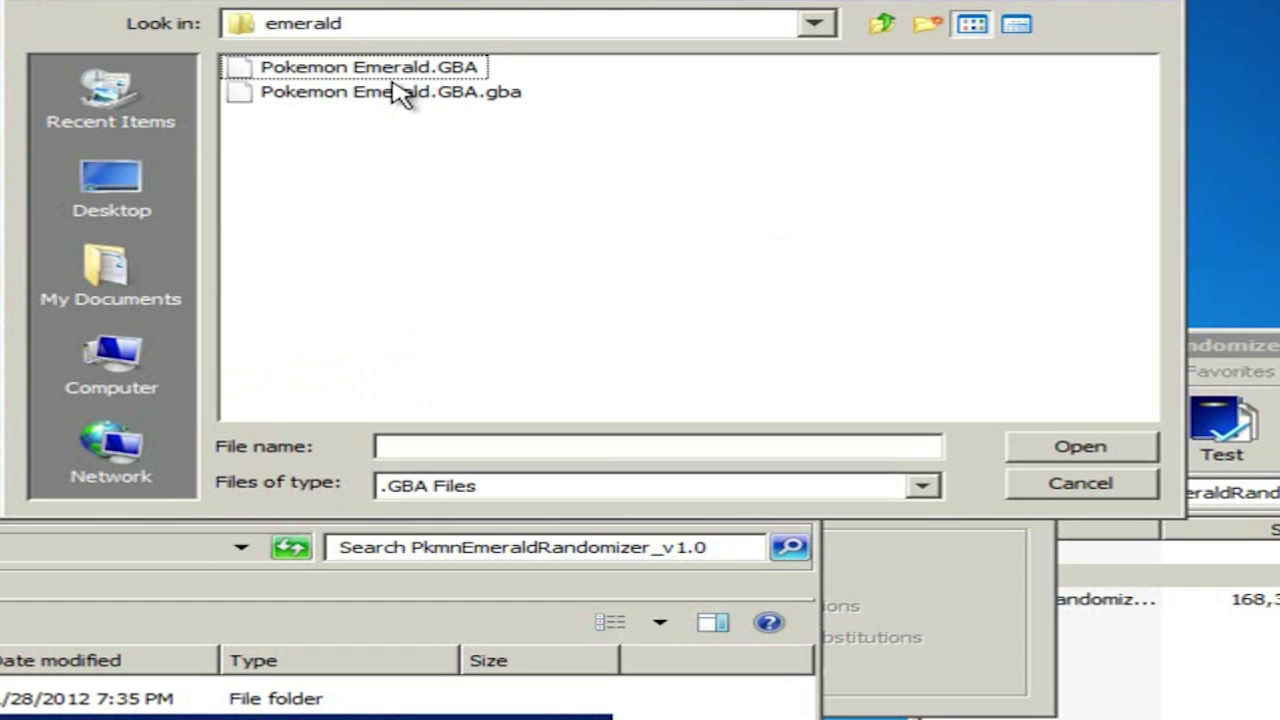
{"action": "double_click", "coordinate": [391, 68]}
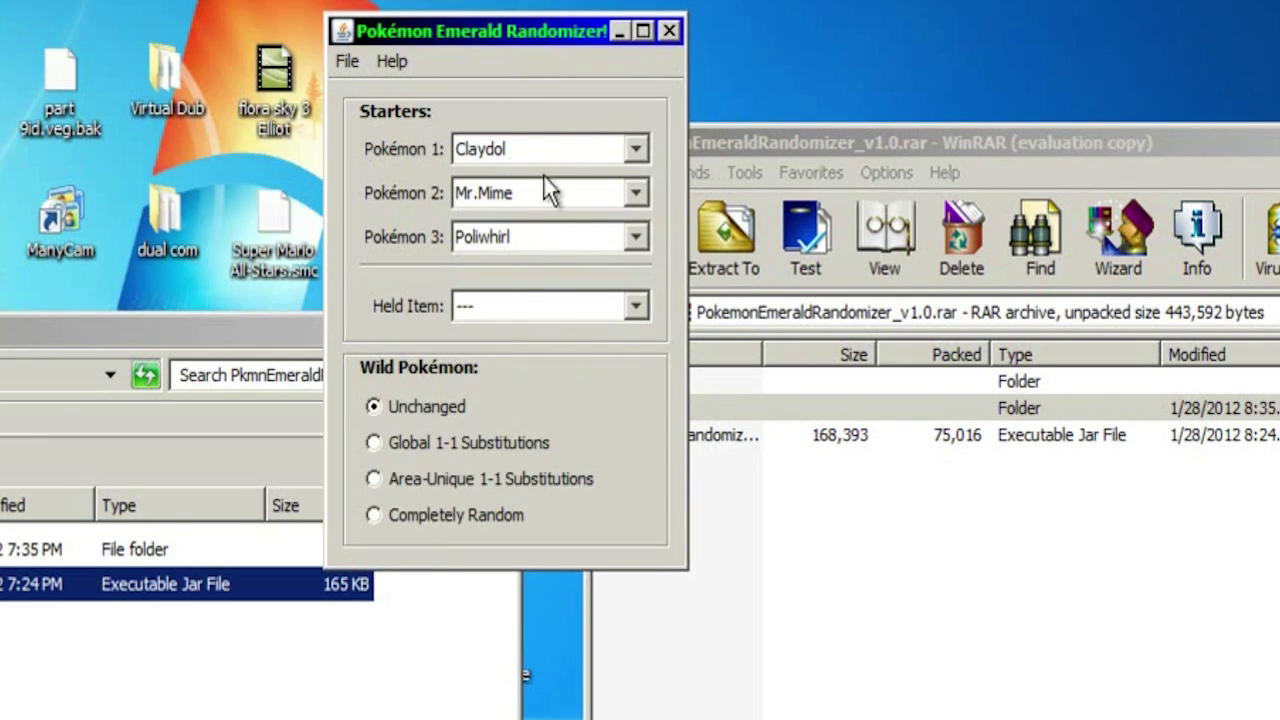
Step: Look through the available choices for the first starter Pokémon and the starters' held item
{"action": "left_click", "coordinate": [498, 148]}
{"action": "left_click_drag", "start_coordinate": [636, 308], "coordinate": [604, 175]}
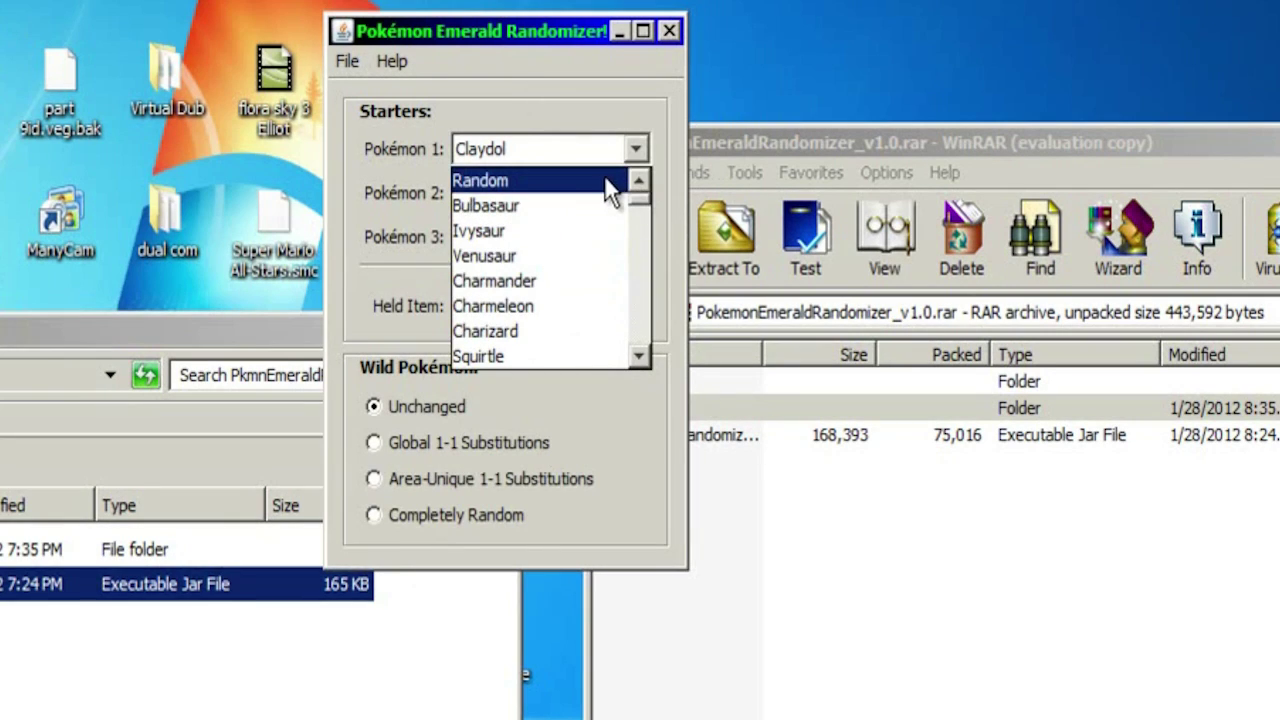
{"action": "left_click", "coordinate": [674, 248]}
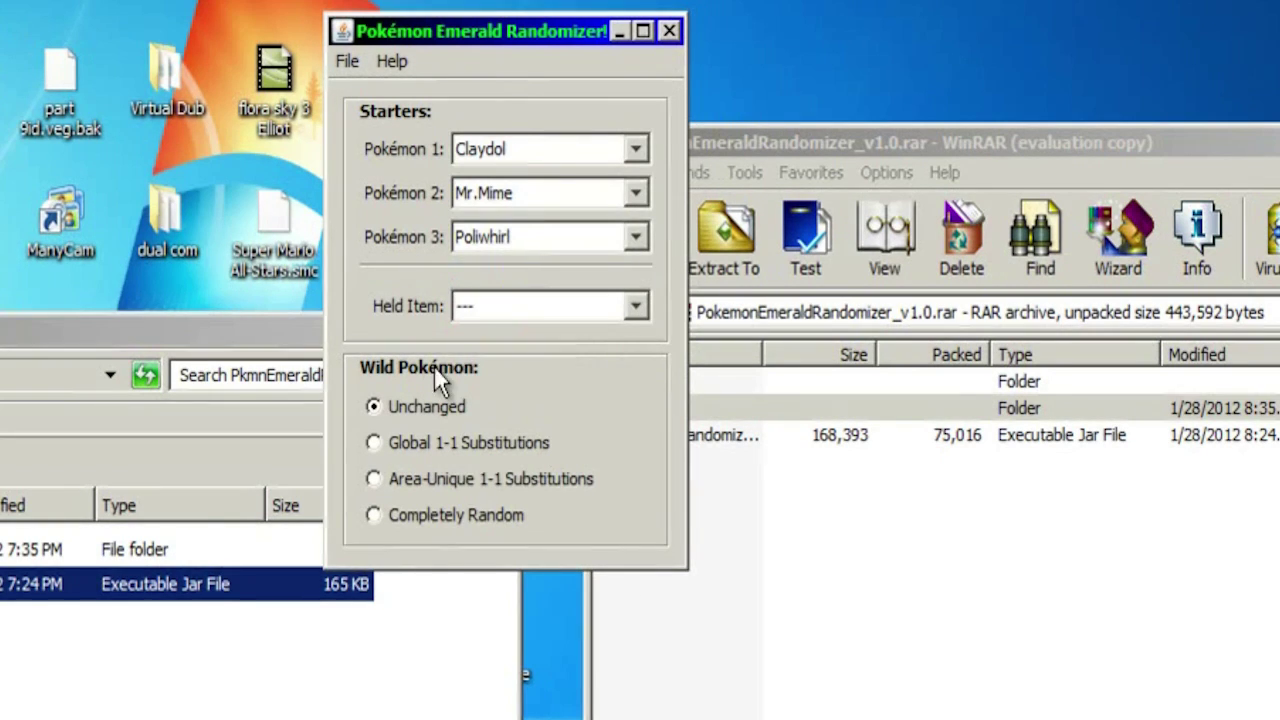
{"action": "left_click", "coordinate": [484, 307]}
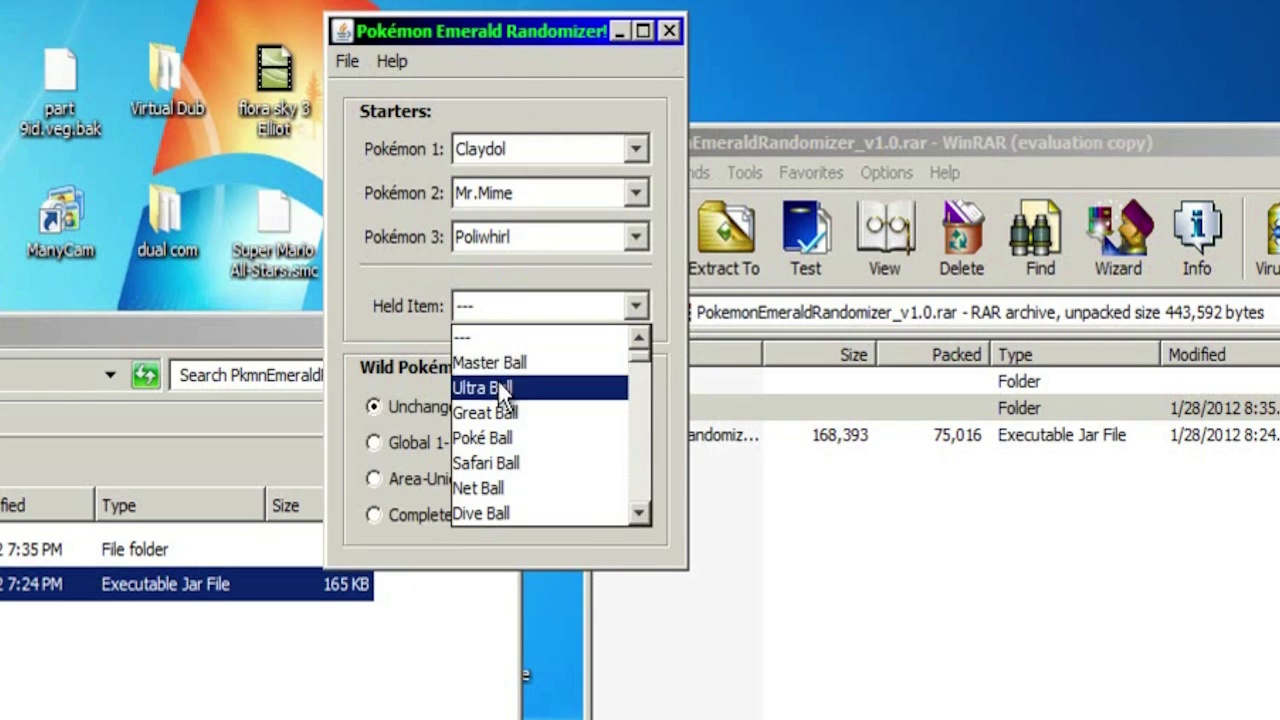
{"action": "left_click_drag", "start_coordinate": [643, 347], "coordinate": [662, 301]}
{"action": "left_click", "coordinate": [662, 301]}
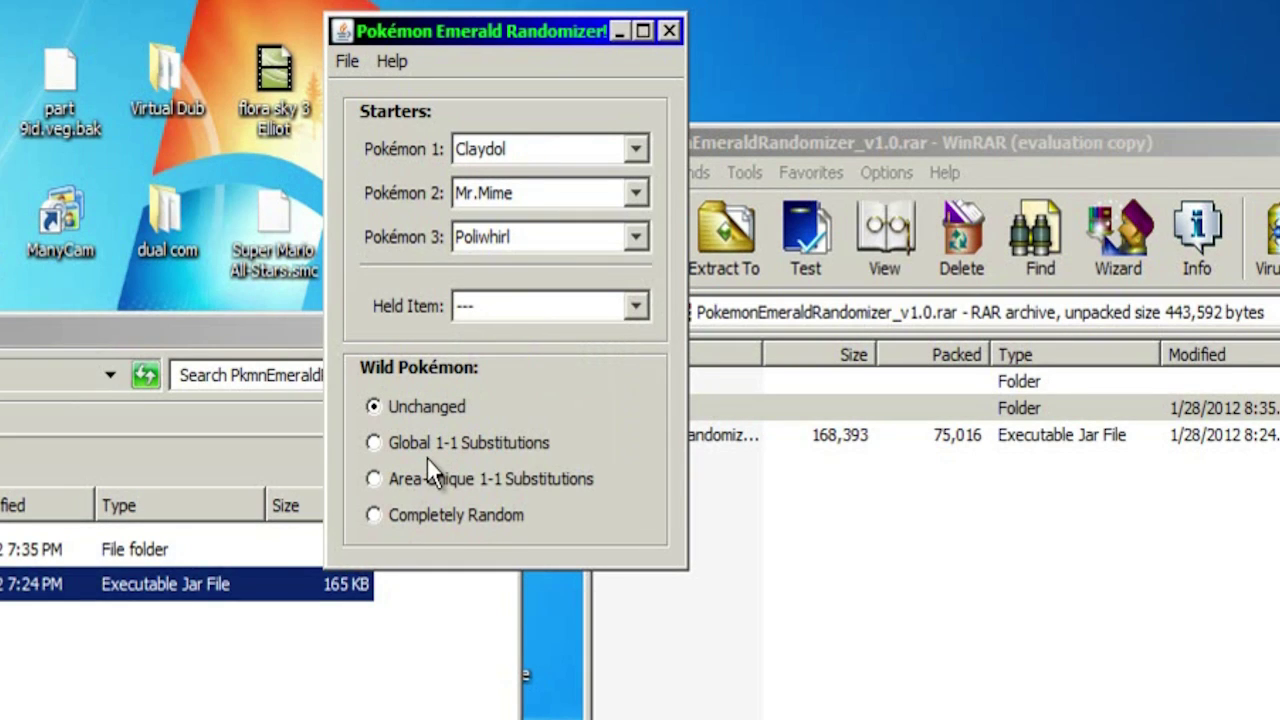
Step: View the randomizer's file saving commands, then close the randomizer and clear the file selection in its folder
{"action": "left_click", "coordinate": [348, 60]}
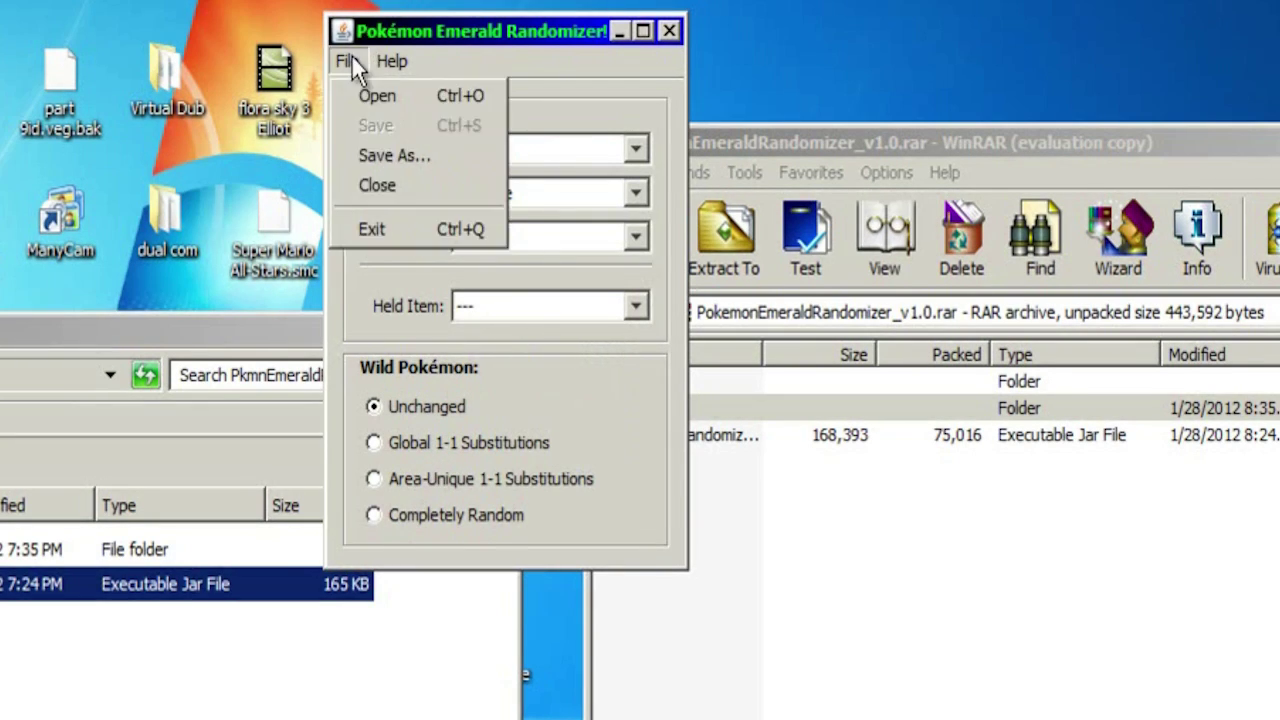
{"action": "left_click", "coordinate": [584, 97]}
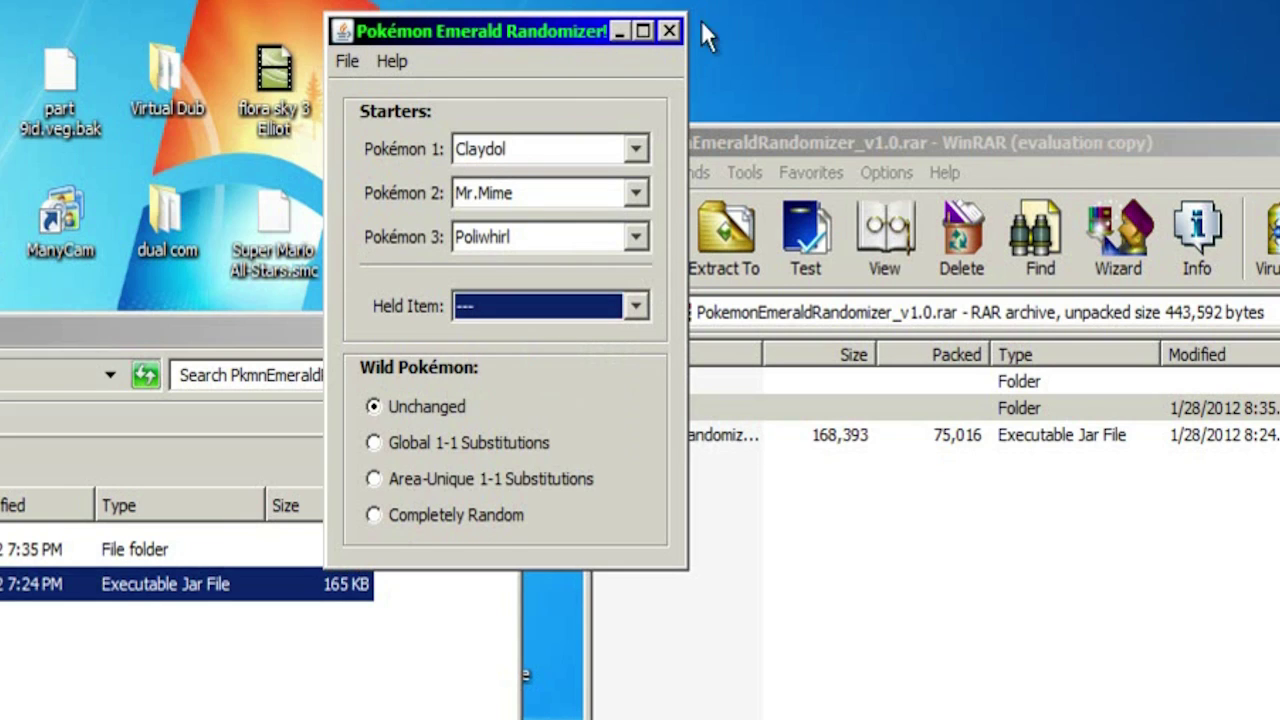
{"action": "left_click", "coordinate": [677, 30]}
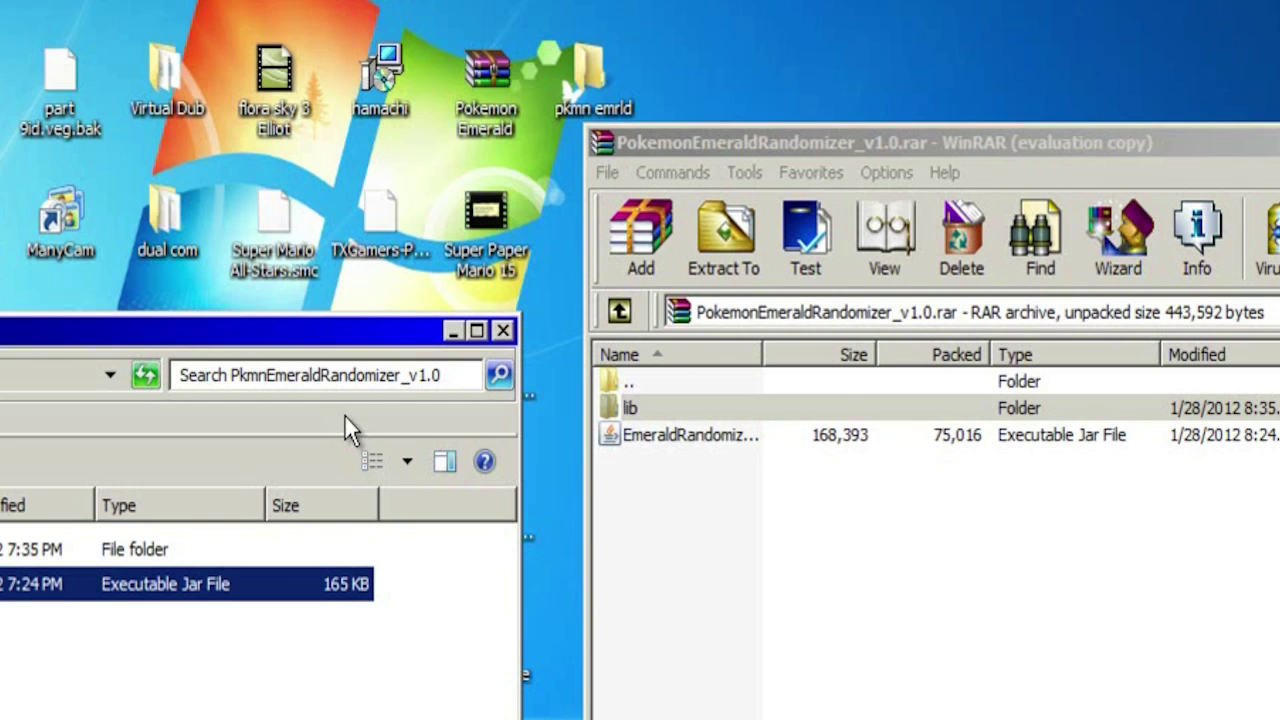
{"action": "left_click", "coordinate": [399, 585]}
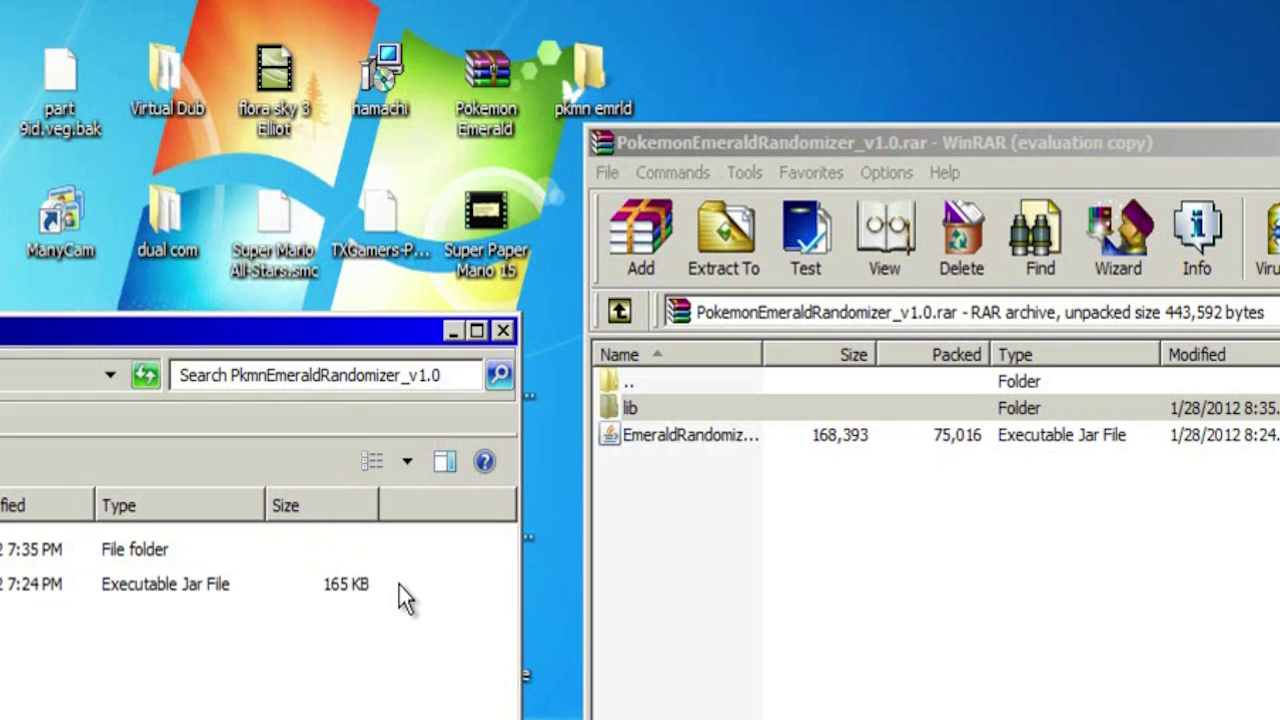